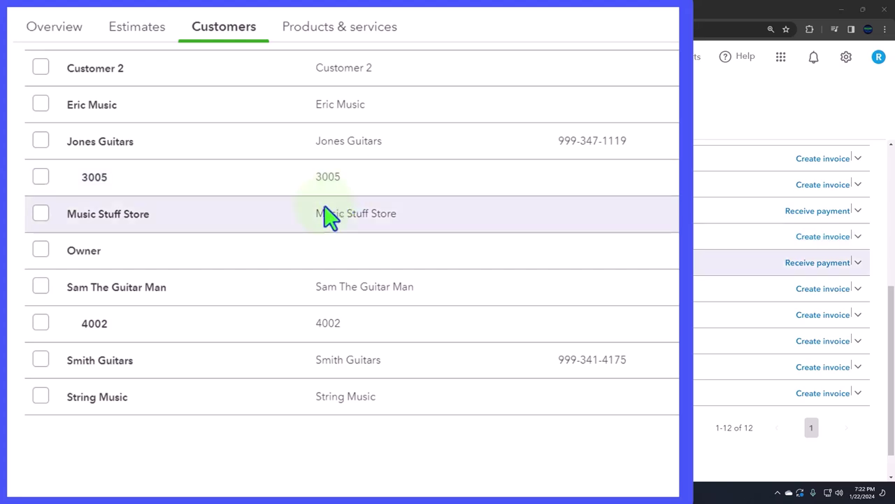
Review the sub-customers in the customer list and open the Projects page.
{"action": "scroll", "coordinate": [328, 219], "scroll_direction": "up", "scroll_amount": 4}
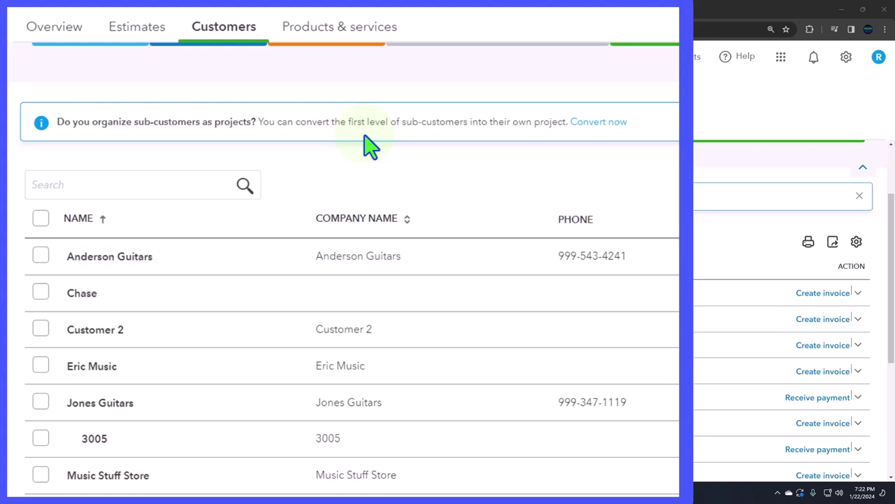
{"action": "scroll", "coordinate": [369, 145], "scroll_direction": "down", "scroll_amount": 1}
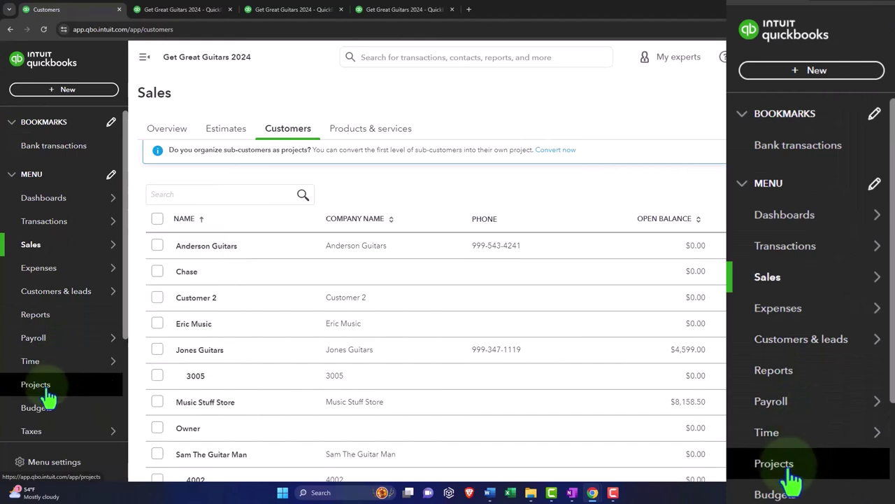
{"action": "scroll", "coordinate": [42, 381], "scroll_direction": "down", "scroll_amount": 2}
{"action": "left_click", "coordinate": [40, 294]}
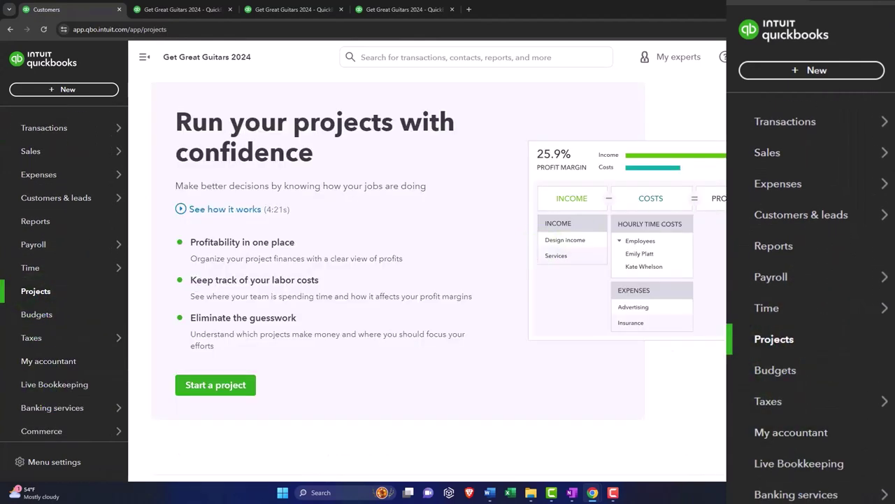
Check the Projects option in the advanced account settings and leave the settings without saving.
{"action": "left_click", "coordinate": [845, 67]}
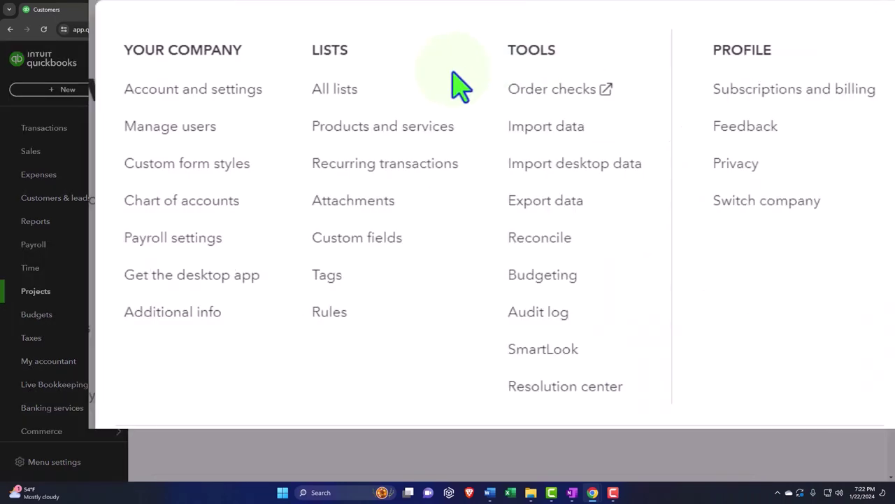
{"action": "left_click", "coordinate": [155, 91]}
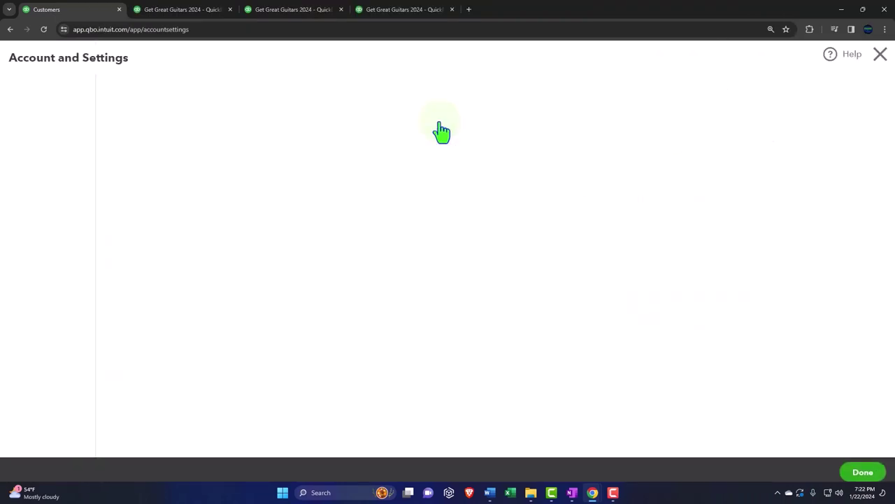
{"action": "left_click", "coordinate": [61, 477]}
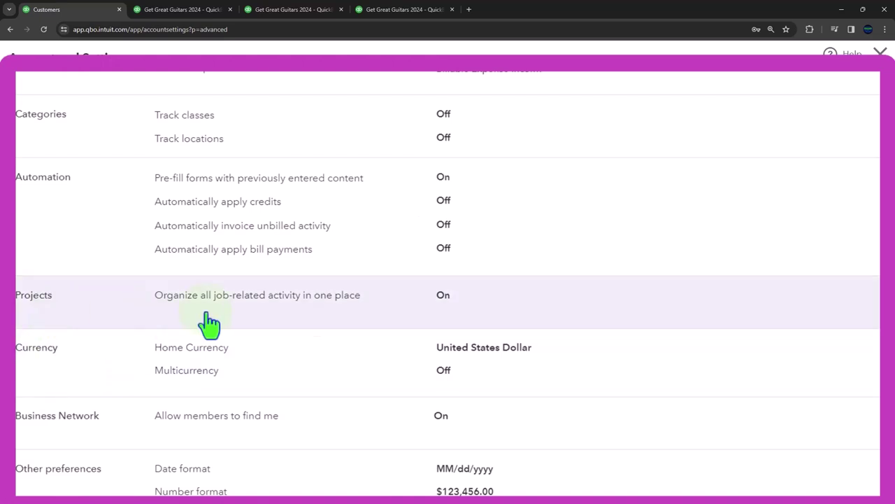
{"action": "left_click", "coordinate": [549, 310]}
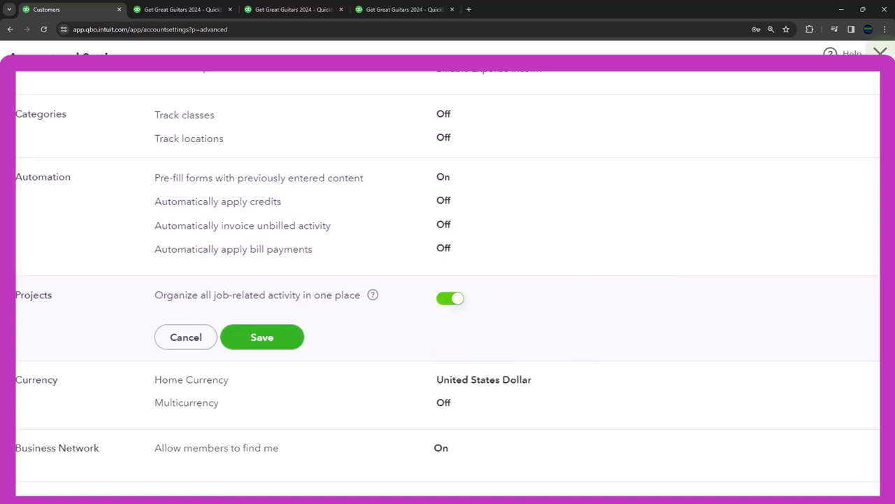
{"action": "left_click", "coordinate": [880, 54]}
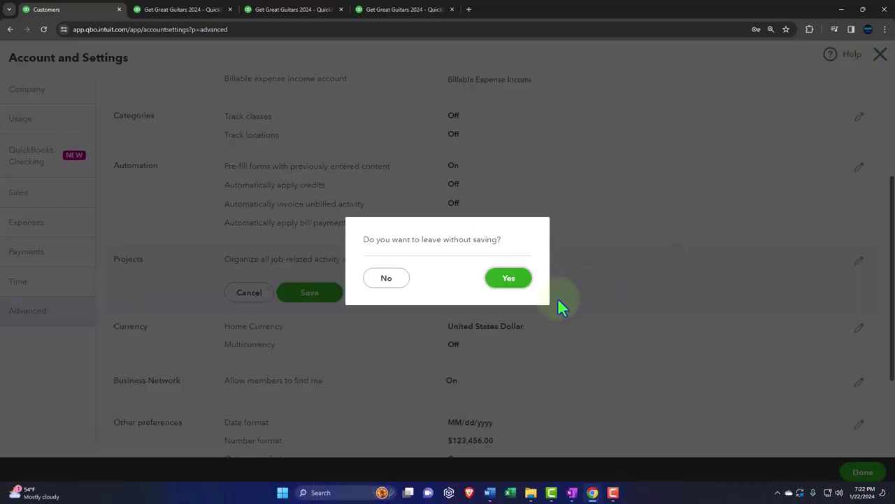
{"action": "left_click", "coordinate": [518, 284]}
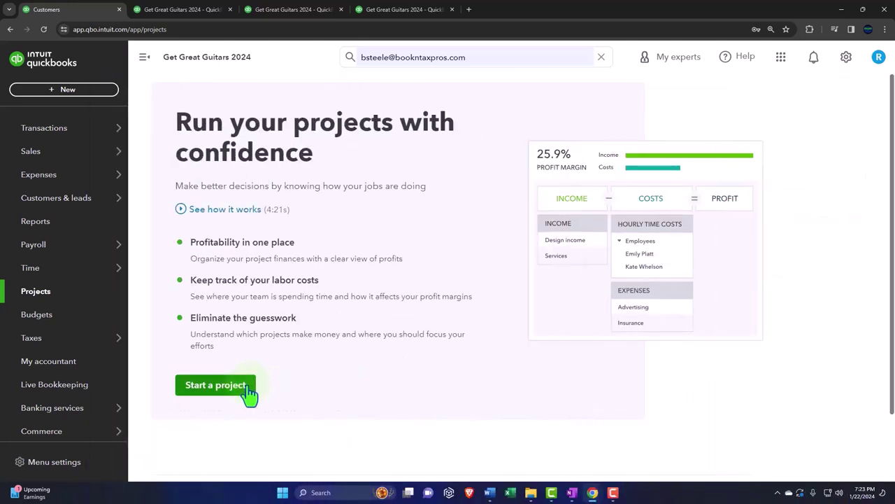
Start a new project named "Project 1" for the customer Jones Guitars.
{"action": "left_click", "coordinate": [248, 393]}
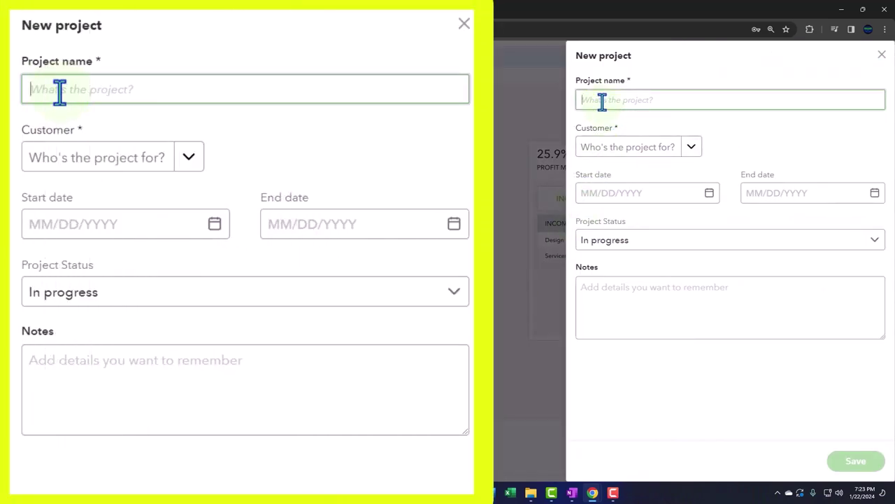
{"action": "type", "text": "Project "}
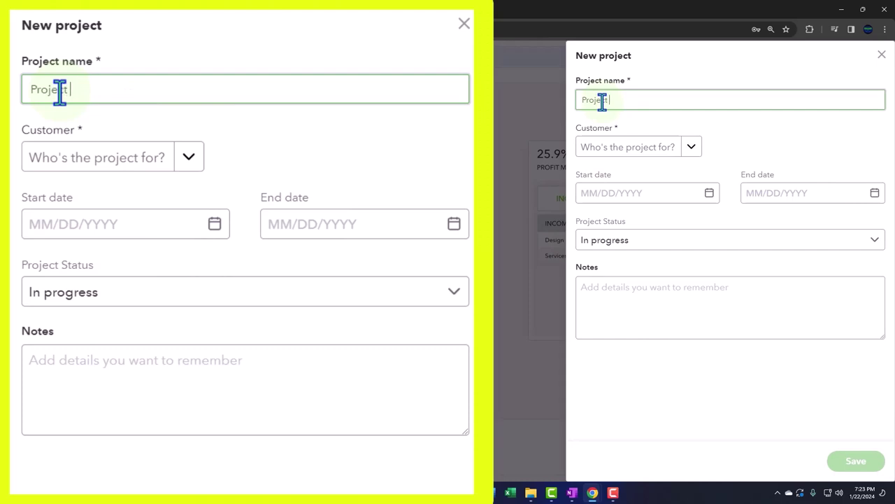
{"action": "type", "text": "1"}
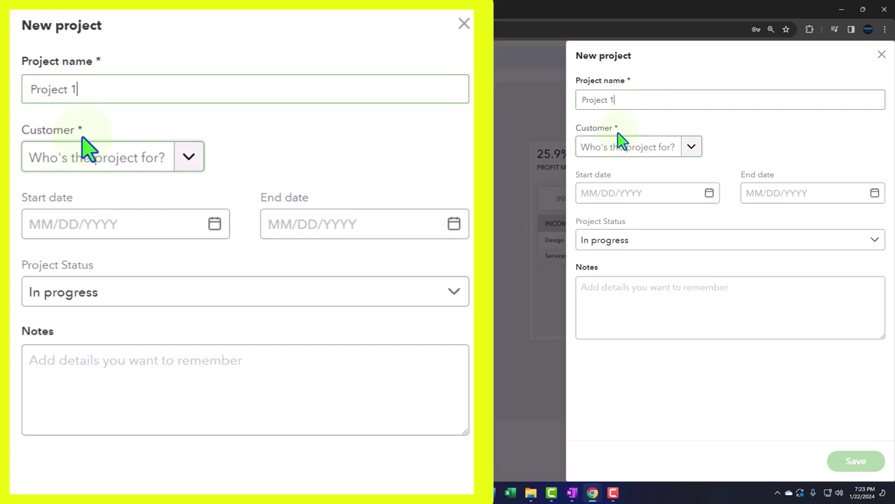
{"action": "left_click", "coordinate": [689, 148]}
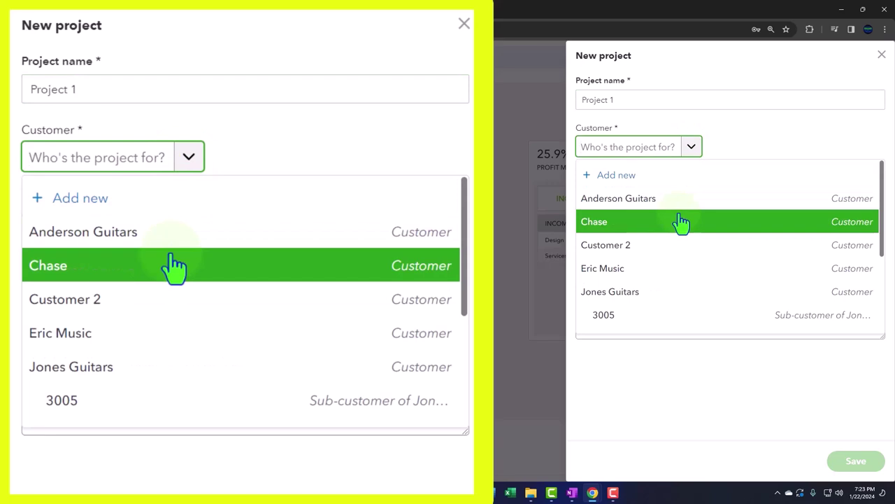
{"action": "scroll", "coordinate": [681, 228], "scroll_direction": "down", "scroll_amount": 1}
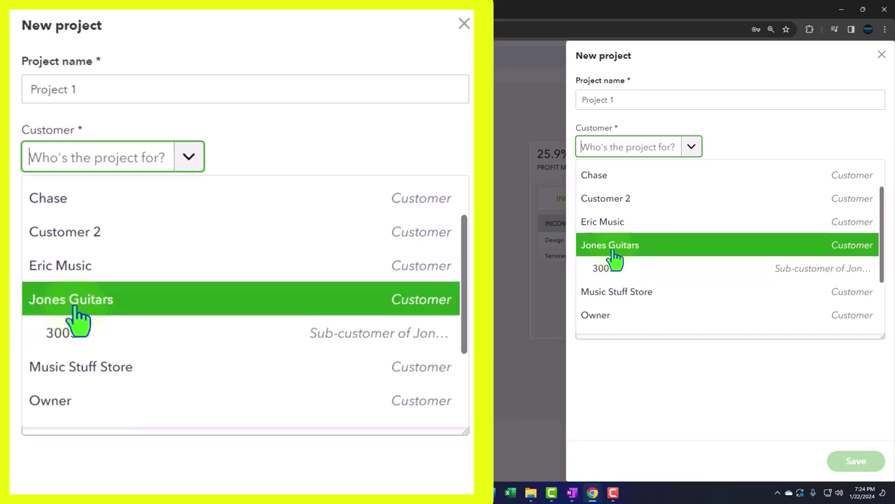
{"action": "left_click", "coordinate": [613, 252]}
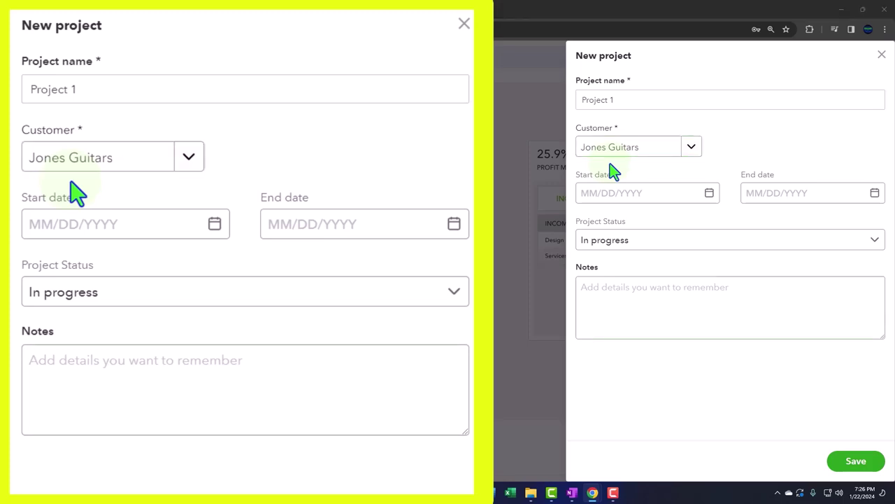
Set the project's start date to 01/01/2024, keep its status as In progress, and save the project.
{"action": "left_click", "coordinate": [214, 224]}
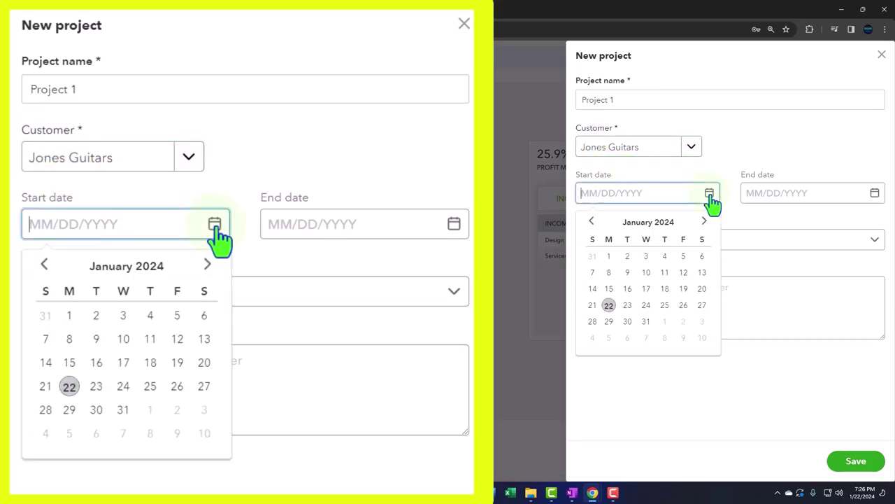
{"action": "left_click", "coordinate": [69, 316]}
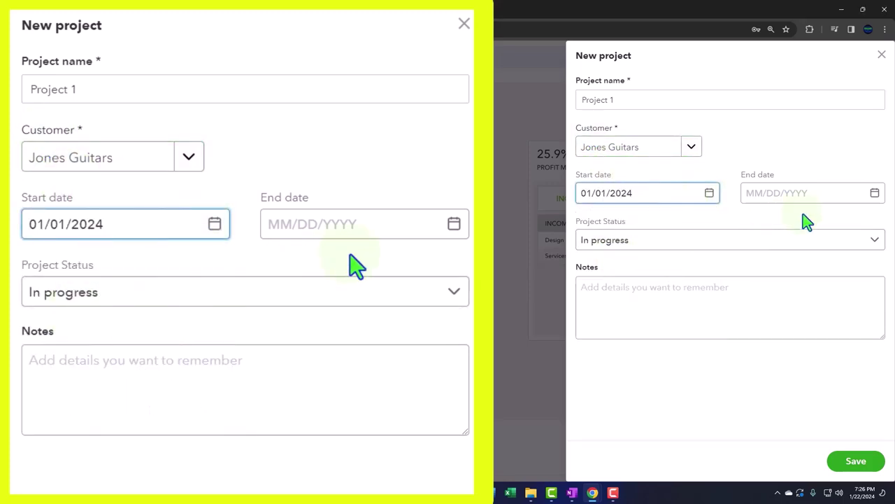
{"action": "left_click", "coordinate": [681, 246]}
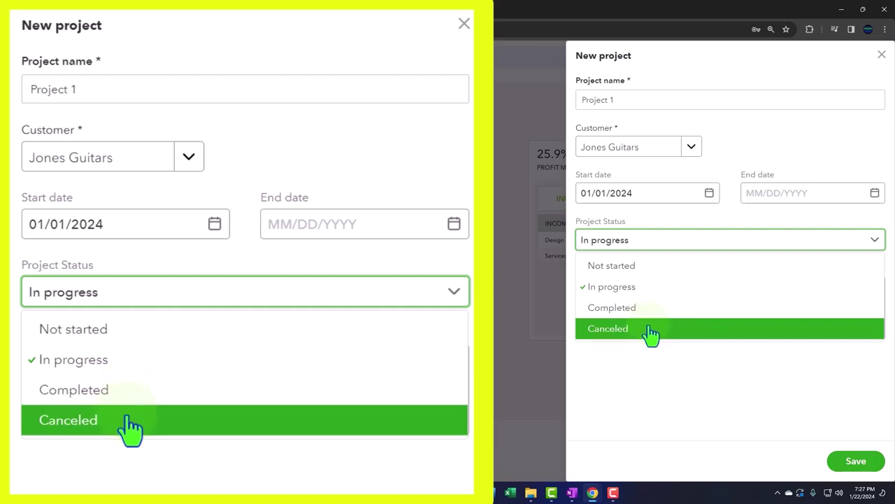
{"action": "left_click", "coordinate": [659, 361]}
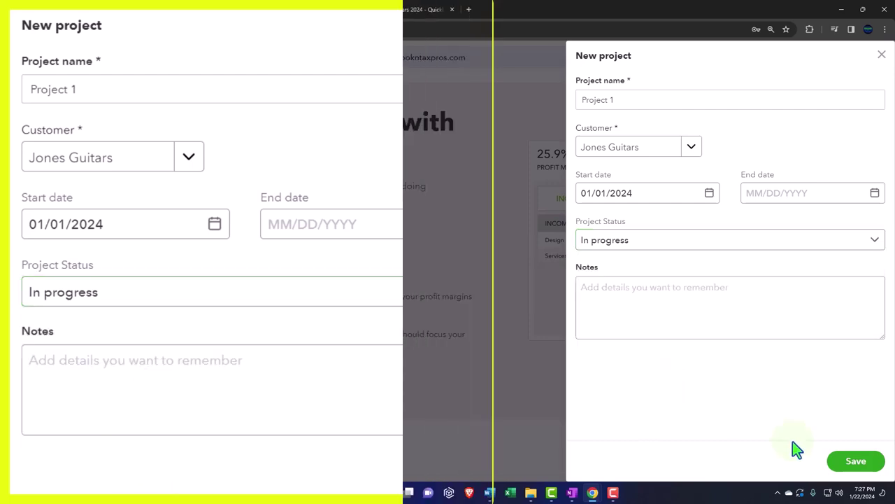
{"action": "left_click", "coordinate": [855, 461]}
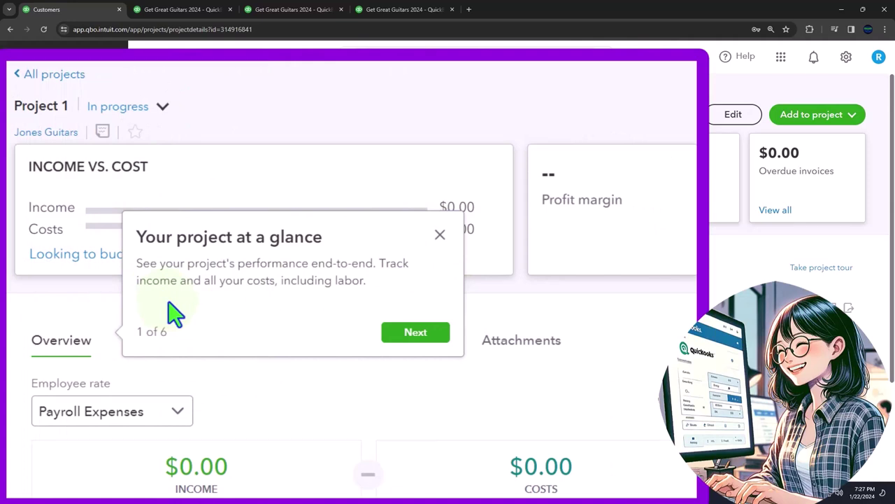
Step through the project tour as far as the time activity page and close the tour.
{"action": "left_click", "coordinate": [415, 333]}
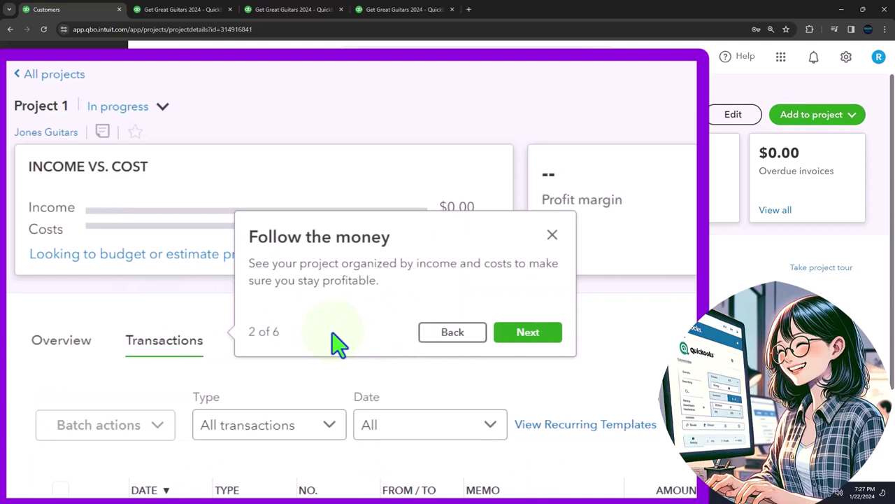
{"action": "left_click", "coordinate": [521, 339]}
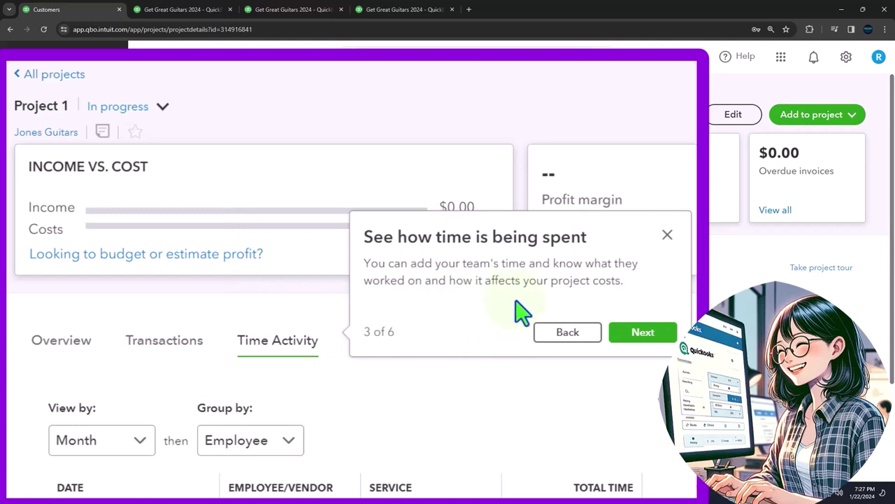
{"action": "left_click", "coordinate": [667, 236]}
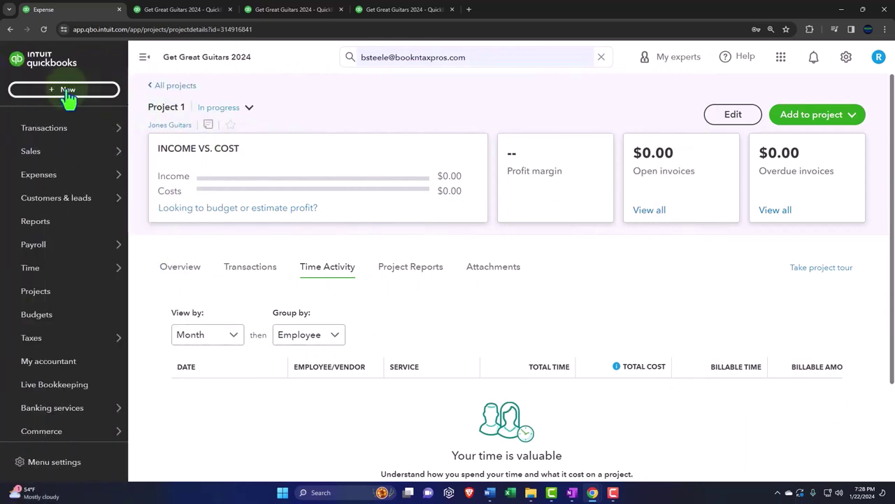
Look over the list of new transaction types and collapse the navigation menu.
{"action": "left_click", "coordinate": [67, 91]}
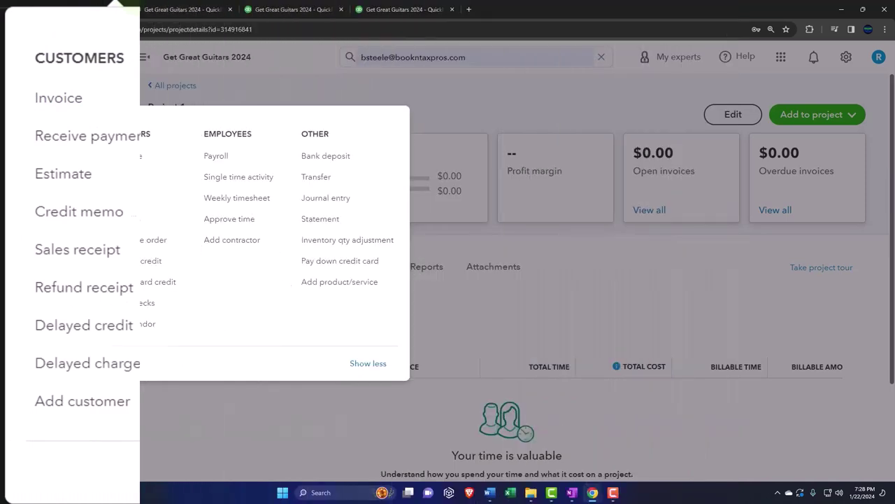
{"action": "left_click", "coordinate": [273, 130]}
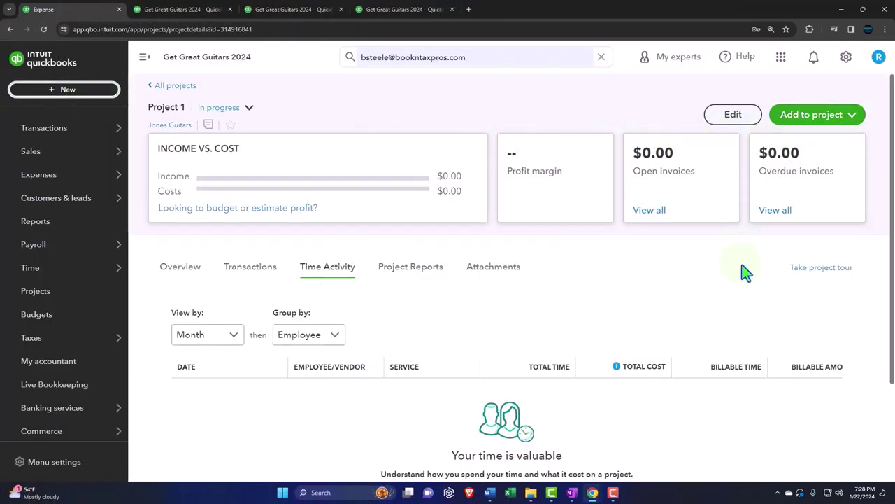
{"action": "left_click", "coordinate": [144, 56]}
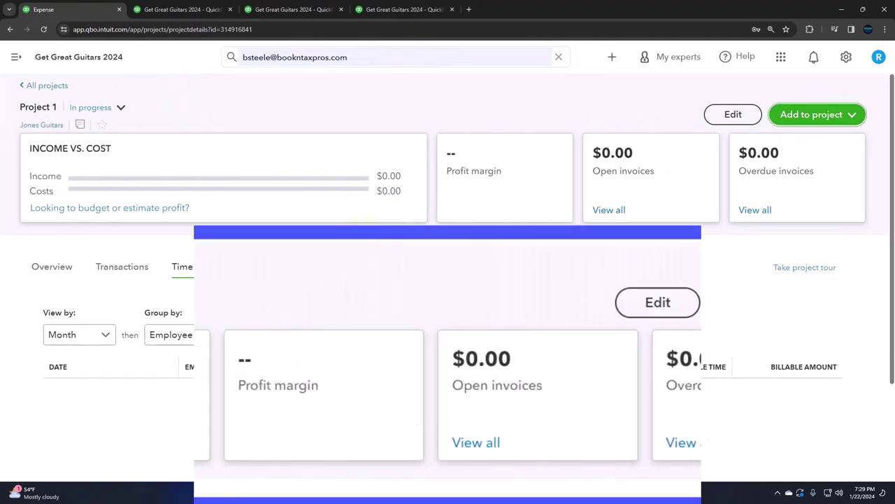
Open a new invoice from Project 1, examine its project assignment in the customer list, and leave without saving.
{"action": "left_click", "coordinate": [859, 121]}
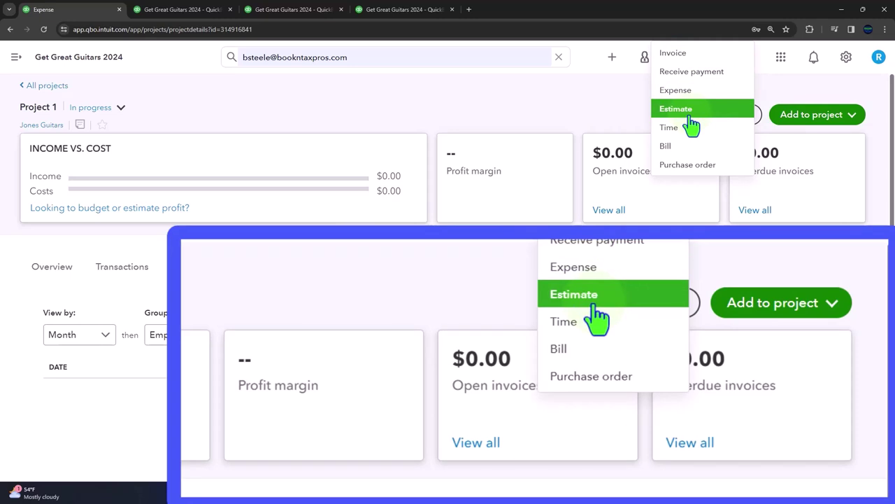
{"action": "left_click", "coordinate": [676, 54]}
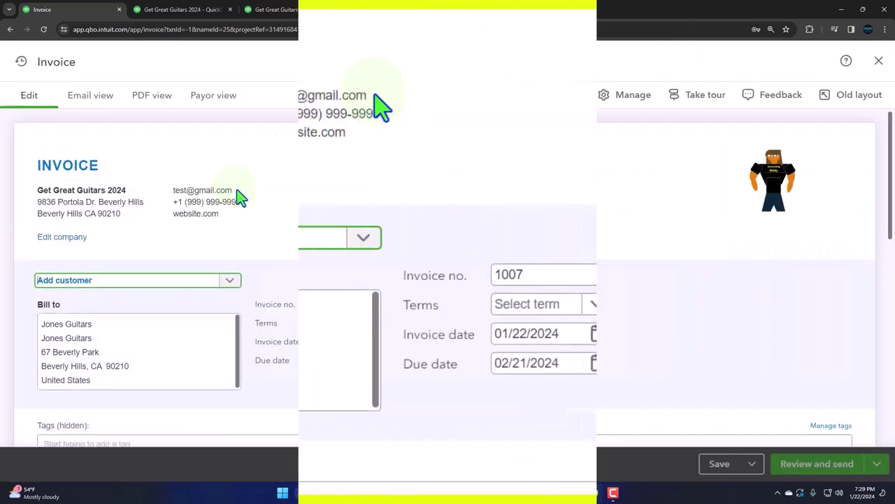
{"action": "scroll", "coordinate": [378, 119], "scroll_direction": "down", "scroll_amount": 3}
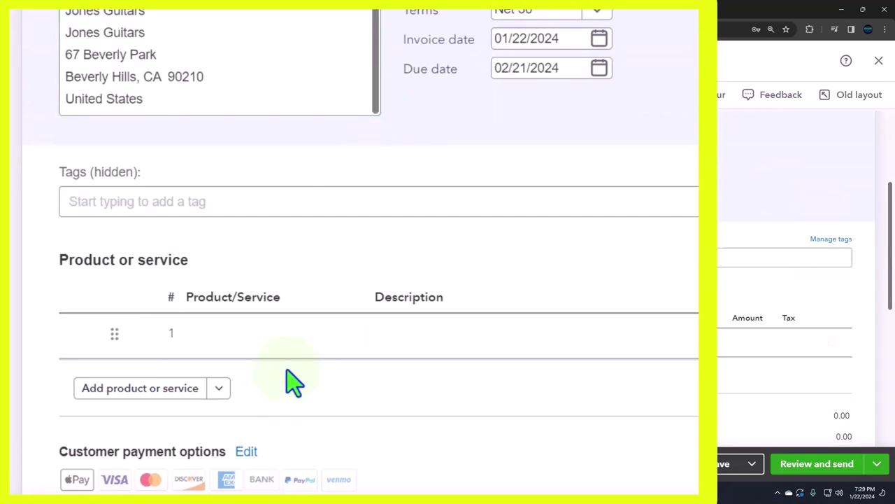
{"action": "scroll", "coordinate": [294, 382], "scroll_direction": "up", "scroll_amount": 3}
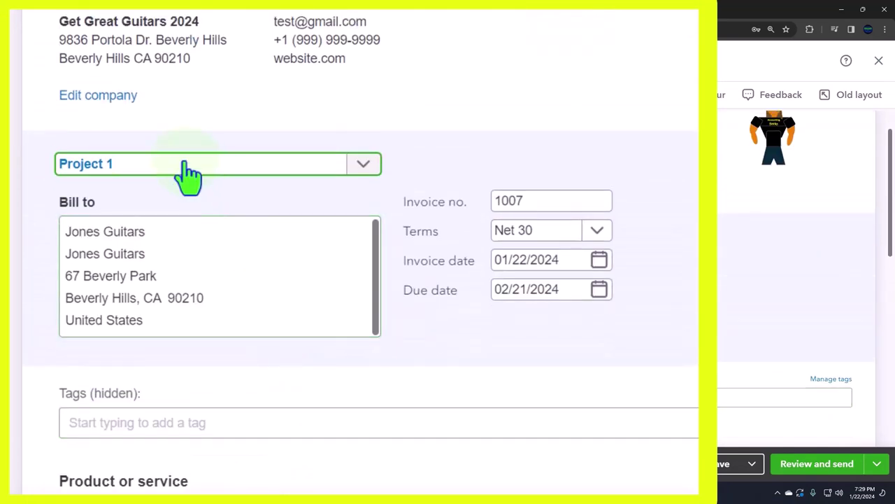
{"action": "left_click", "coordinate": [84, 168]}
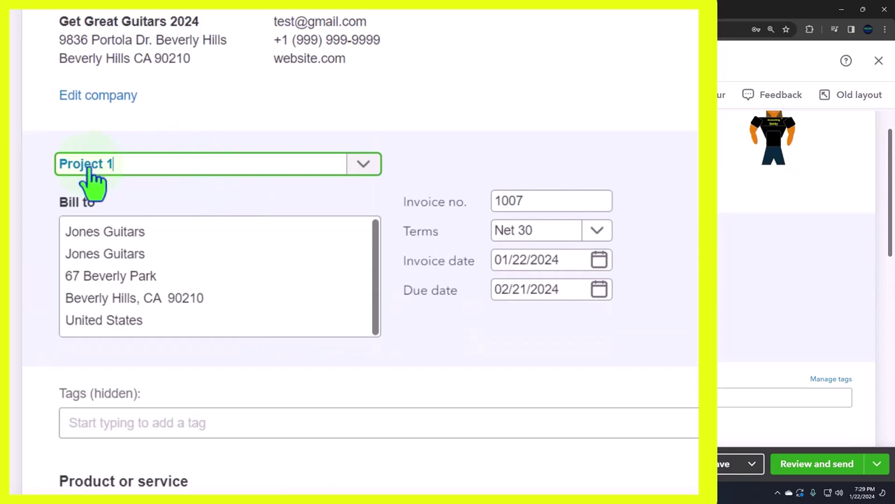
{"action": "left_click", "coordinate": [360, 165]}
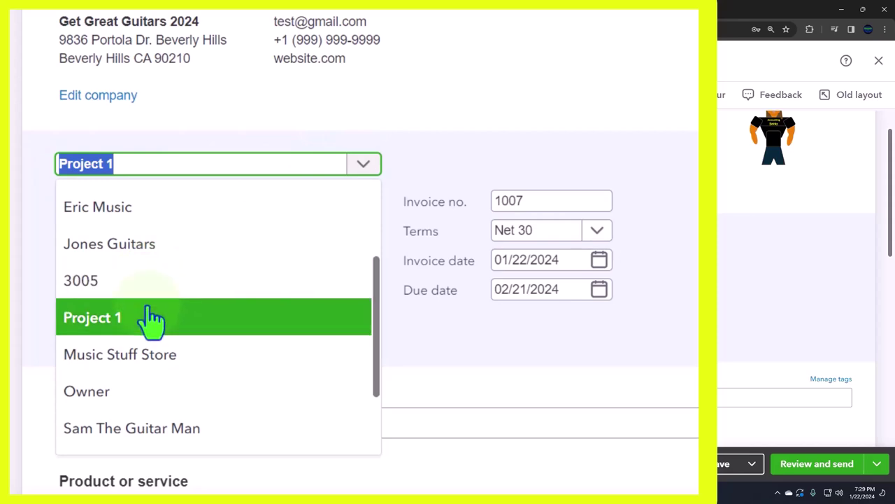
{"action": "left_click", "coordinate": [876, 66]}
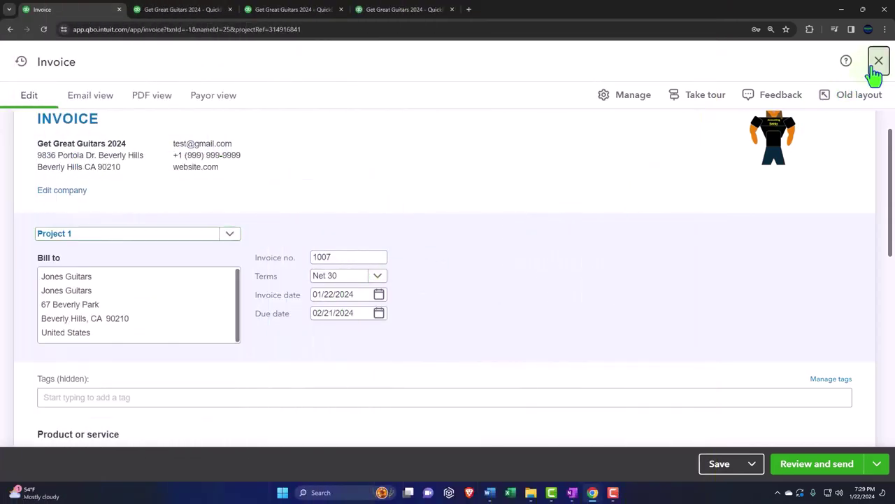
{"action": "left_click", "coordinate": [876, 66]}
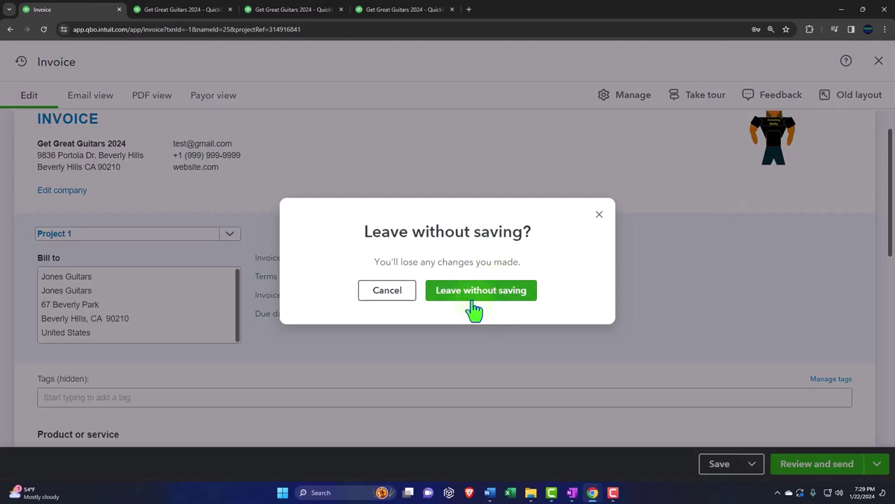
{"action": "left_click", "coordinate": [470, 308]}
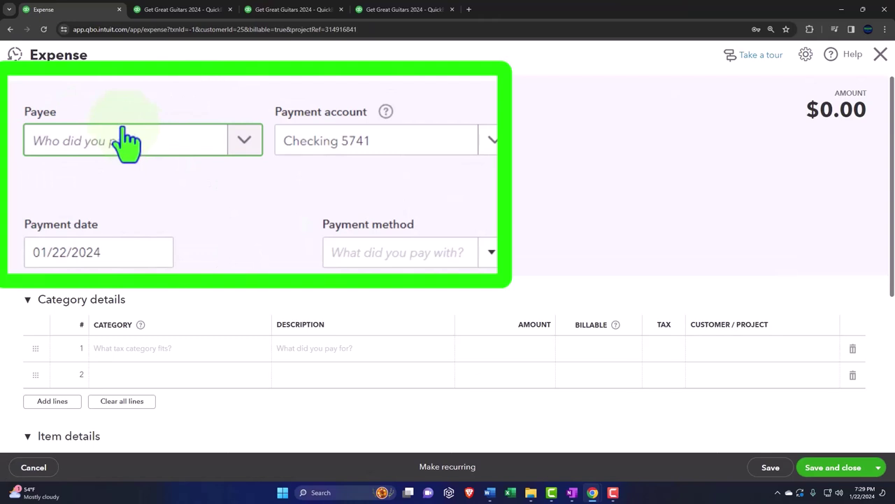
Check the customer/project assignment on the first category line of a new expense for Project 1.
{"action": "left_click", "coordinate": [743, 361]}
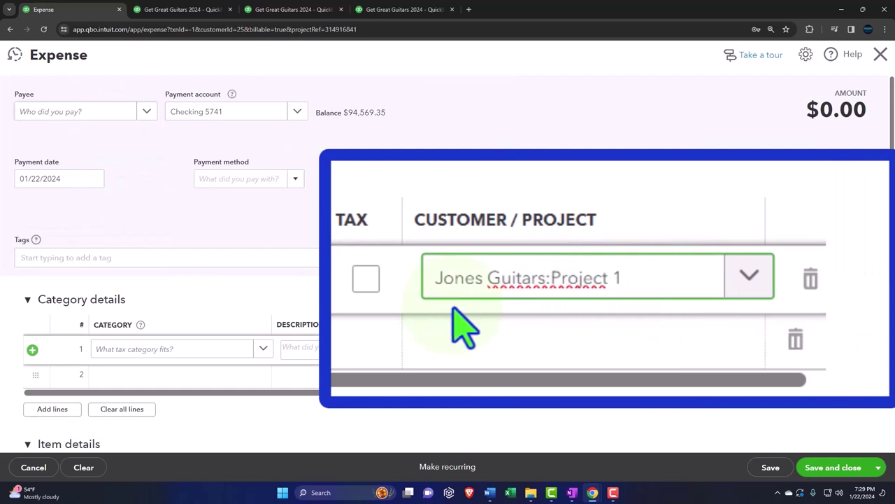